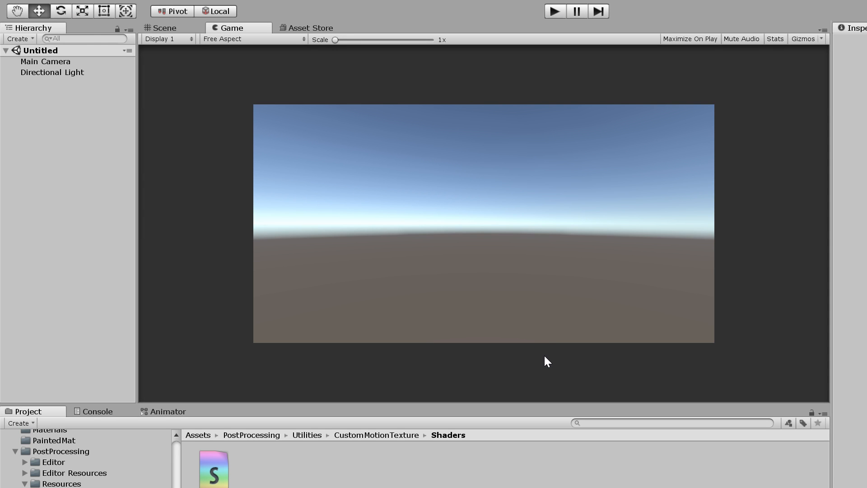
- Enlarge the game preview and show the contents of the project's root Assets folder
{"action": "scroll", "coordinate": [420, 241], "scroll_direction": "up", "scroll_amount": 4}
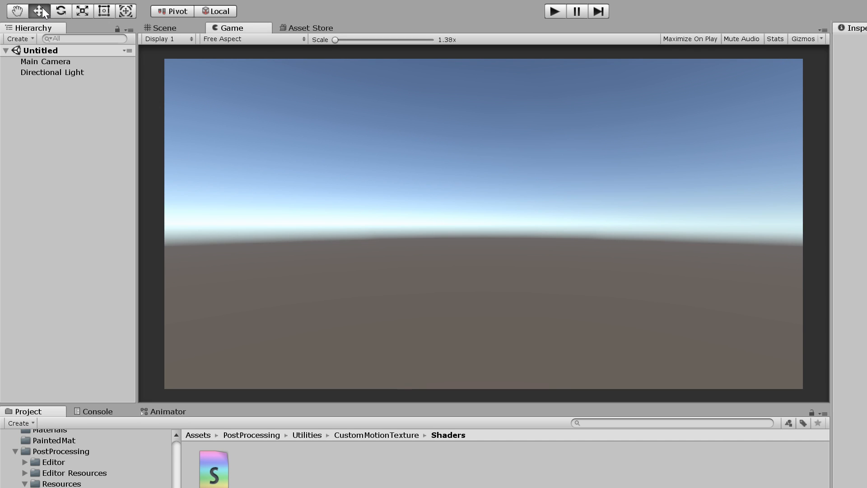
{"action": "scroll", "coordinate": [400, 184], "scroll_direction": "up", "scroll_amount": 2}
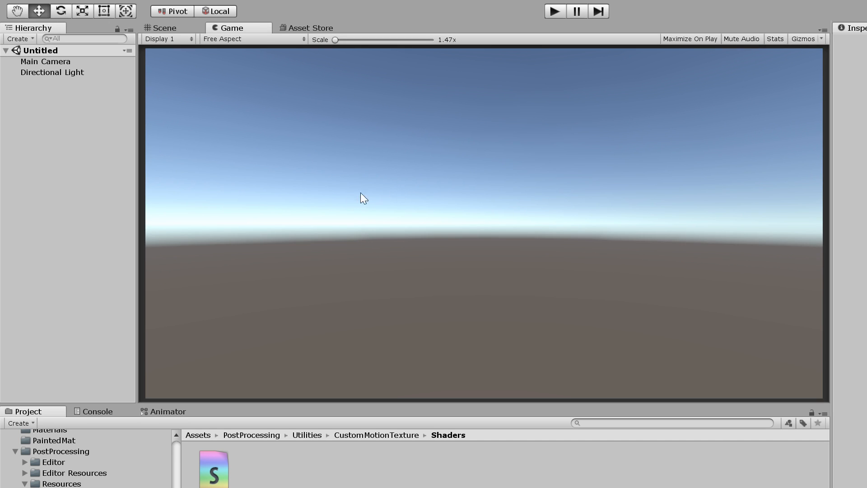
{"action": "scroll", "coordinate": [139, 479], "scroll_direction": "up", "scroll_amount": 5}
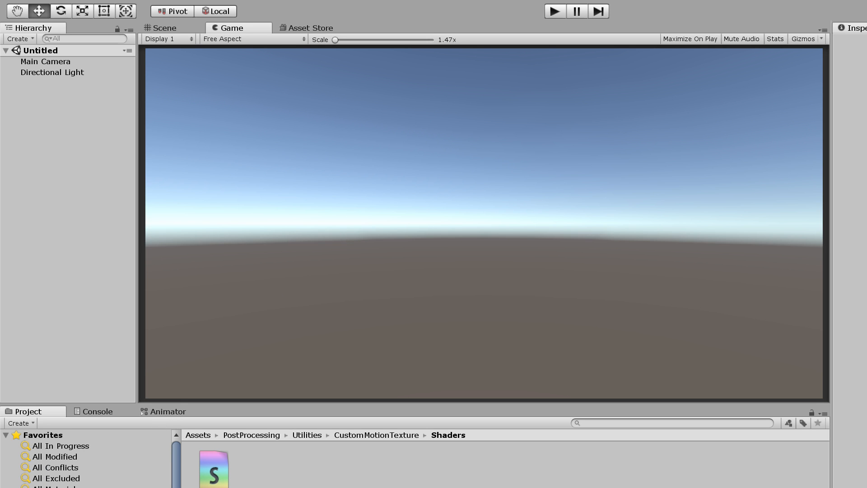
{"action": "left_click", "coordinate": [41, 487]}
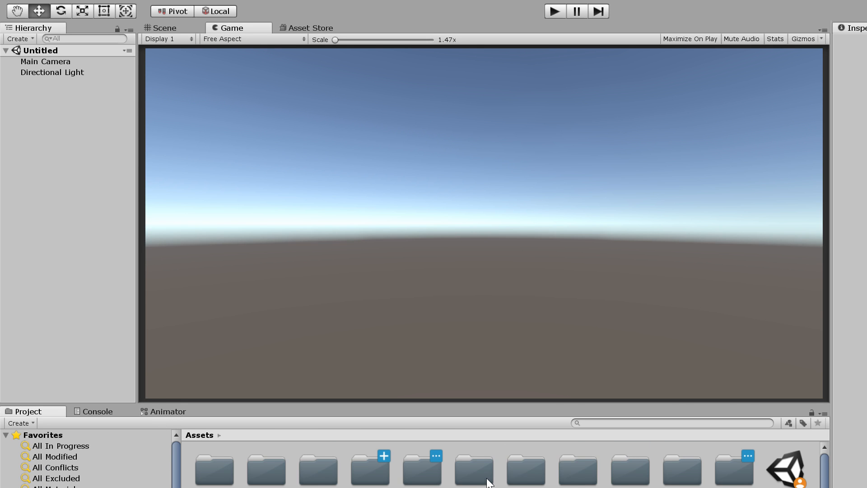
{"action": "scroll", "coordinate": [491, 482], "scroll_direction": "down", "scroll_amount": 2}
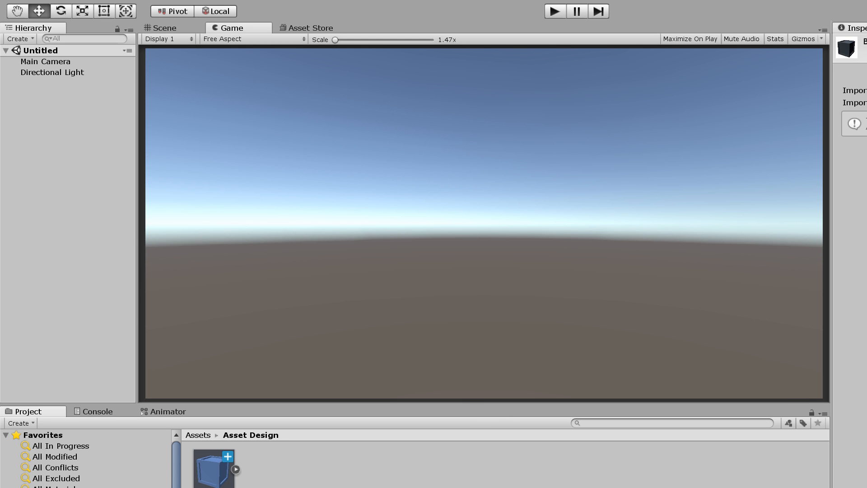
- Place the Box model from the Asset Design folder into the scene
{"action": "right_click", "coordinate": [327, 471]}
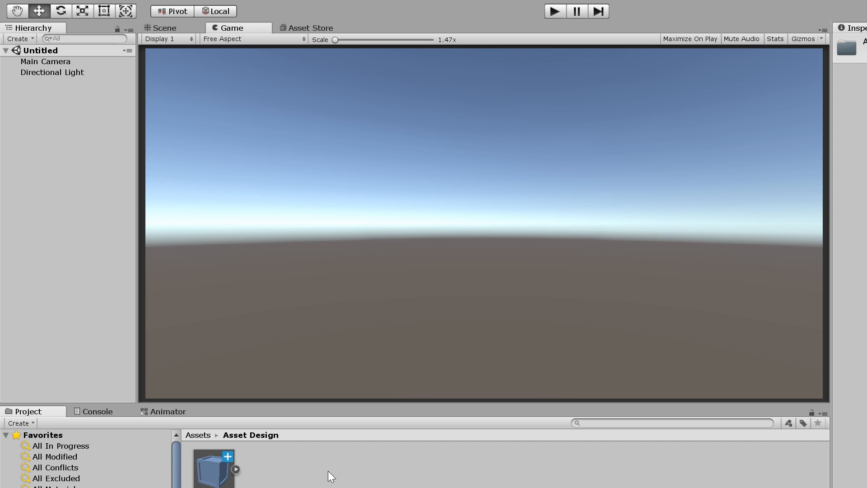
{"action": "left_click", "coordinate": [225, 479]}
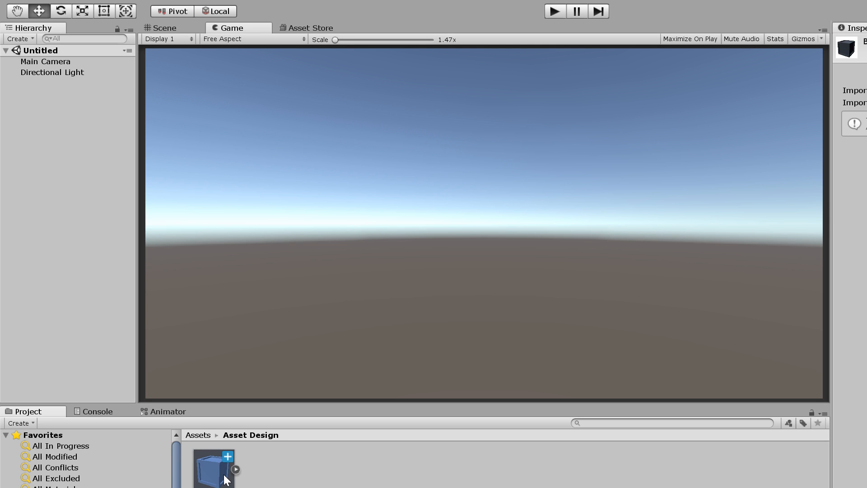
{"action": "left_click", "coordinate": [234, 469]}
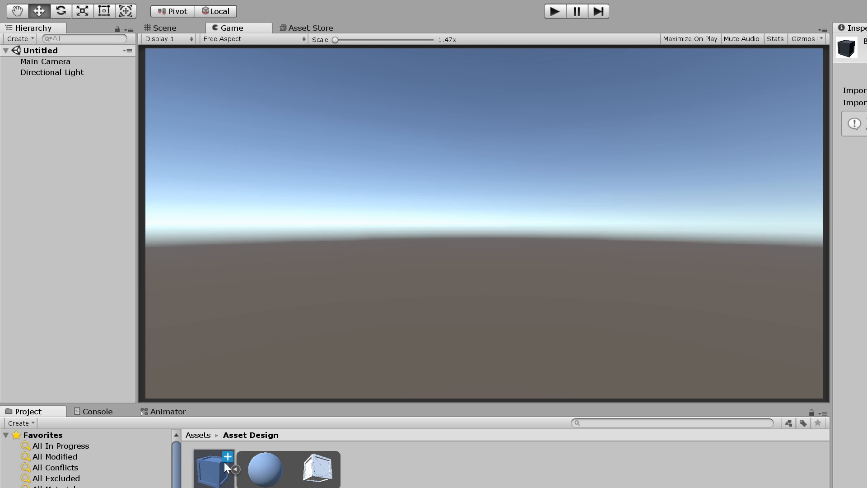
{"action": "left_click_drag", "start_coordinate": [224, 462], "coordinate": [133, 120]}
{"action": "left_click", "coordinate": [168, 27]}
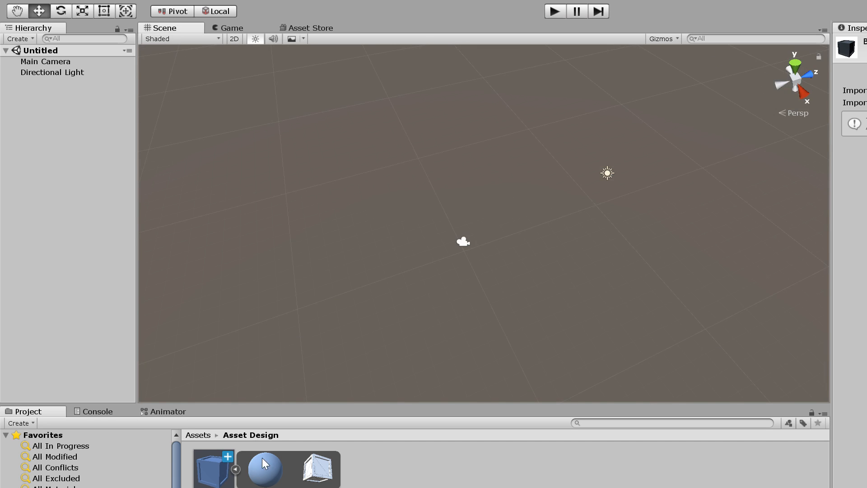
{"action": "left_click_drag", "start_coordinate": [224, 472], "coordinate": [528, 234]}
{"action": "scroll", "coordinate": [539, 237], "scroll_direction": "up", "scroll_amount": 3}
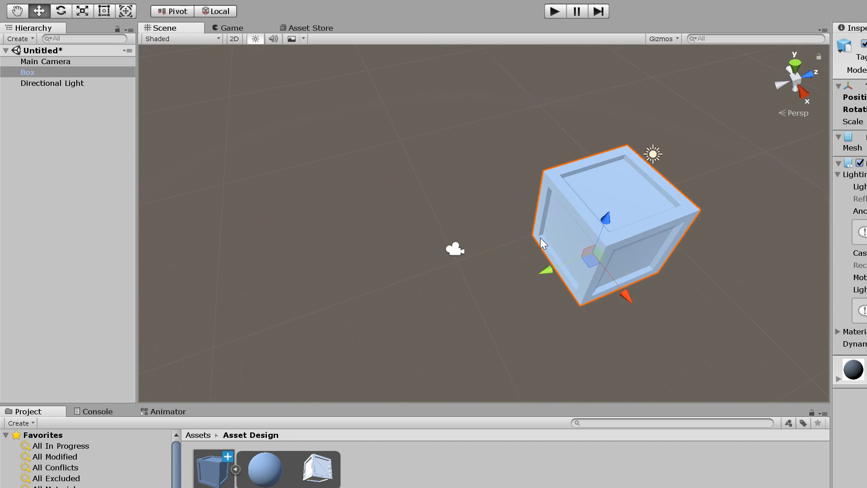
{"action": "middle_click_drag", "start_coordinate": [703, 250], "coordinate": [667, 250]}
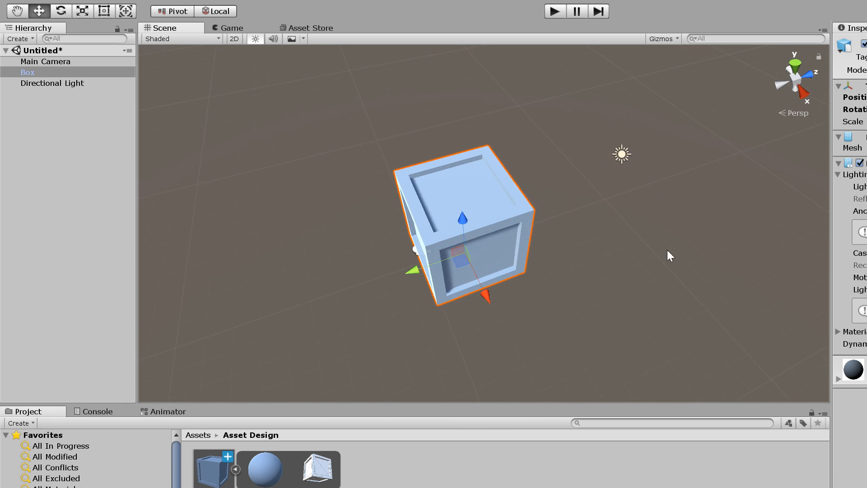
{"action": "left_click_drag", "start_coordinate": [675, 327], "coordinate": [735, 304], "text": "alt"}
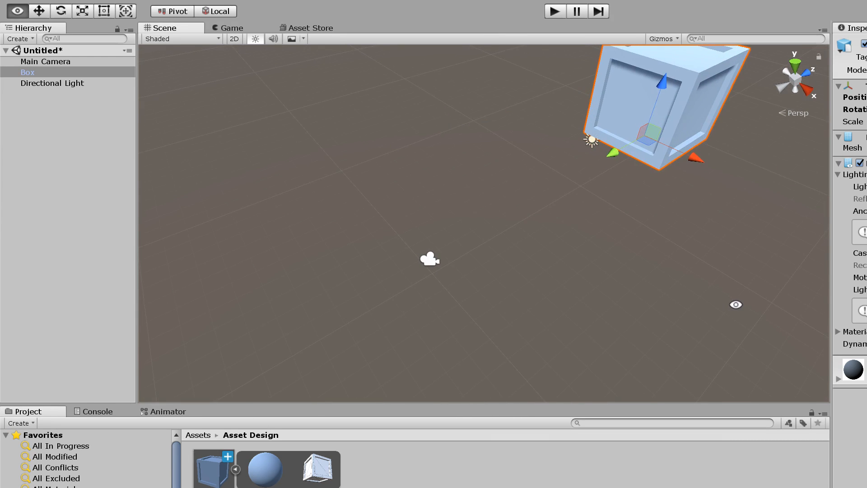
- Create a Textures folder inside Asset Design and open it
{"action": "left_click", "coordinate": [235, 470]}
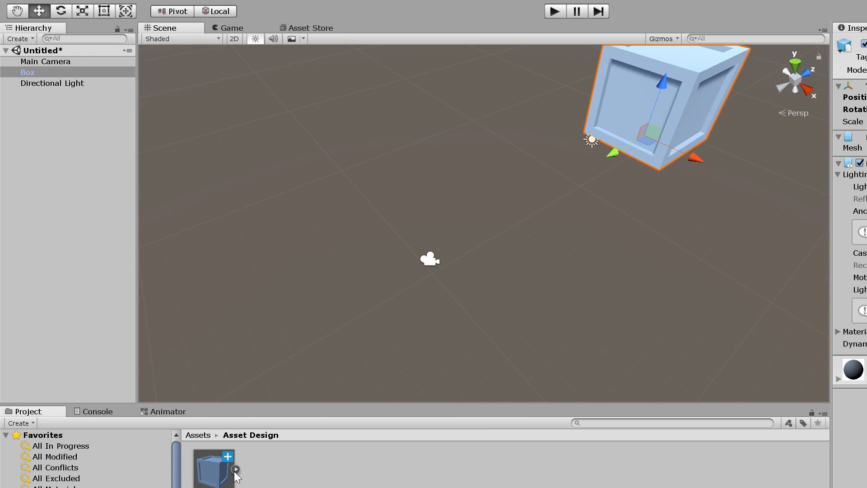
{"action": "left_click", "coordinate": [341, 466]}
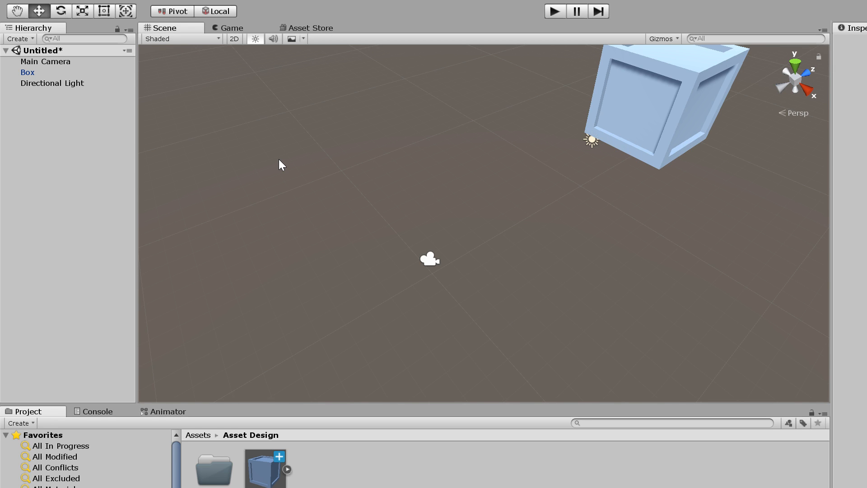
{"action": "double_click", "coordinate": [209, 480]}
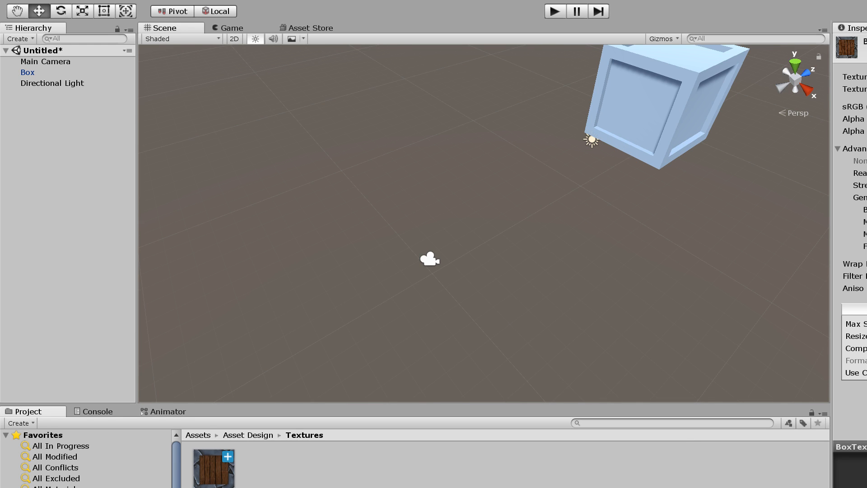
- Frame the crate in the scene and add a new material to the Textures folder
{"action": "key", "text": "f"}
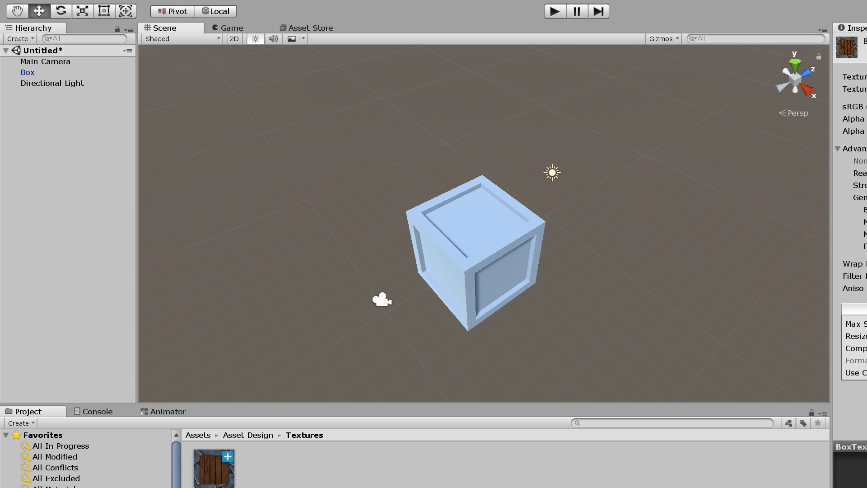
{"action": "left_click", "coordinate": [853, 131]}
{"action": "left_click", "coordinate": [265, 437]}
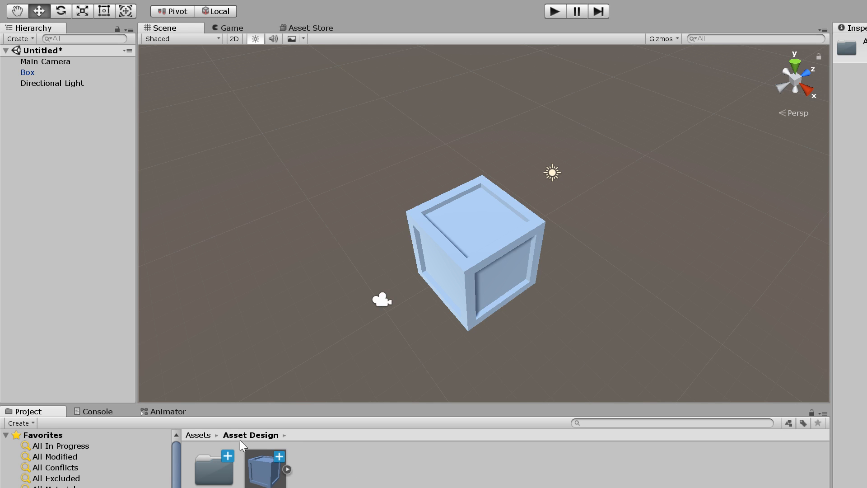
{"action": "double_click", "coordinate": [199, 464]}
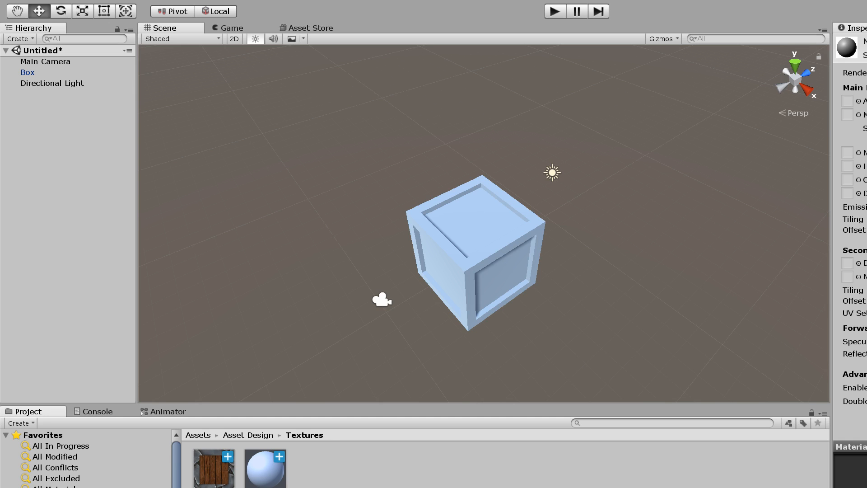
- Rename the crate texture in the Textures folder
{"action": "left_click", "coordinate": [209, 482]}
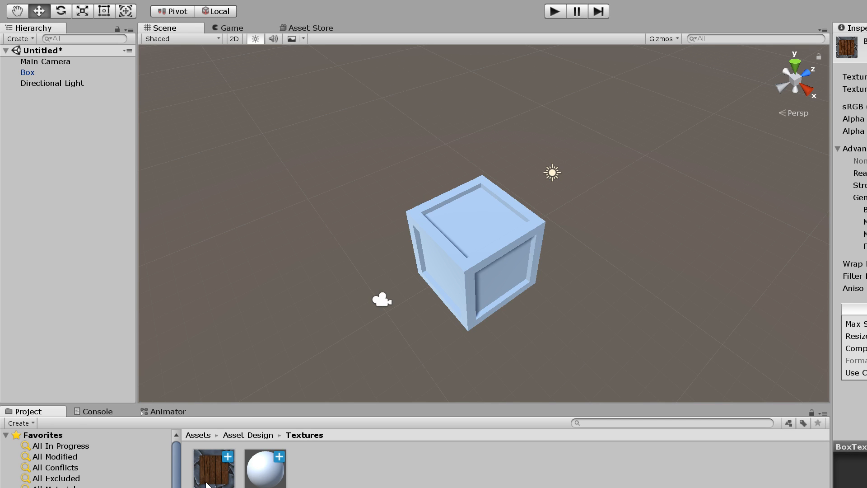
{"action": "key", "text": "Return"}
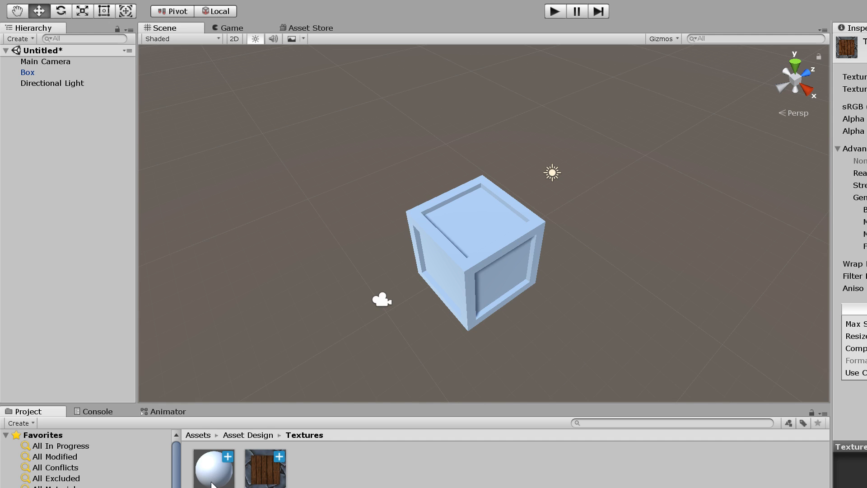
- Assign the crate texture to the new material's Albedo map and apply the material to the box
{"action": "left_click", "coordinate": [212, 485]}
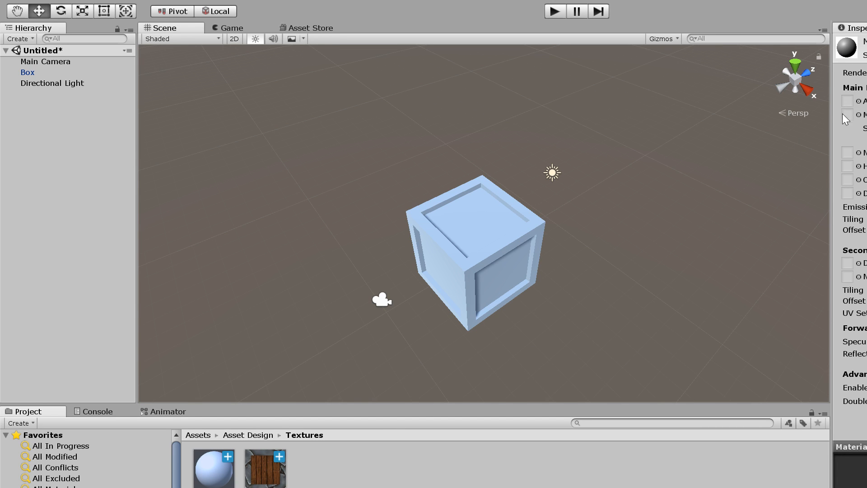
{"action": "left_click_drag", "start_coordinate": [291, 482], "coordinate": [857, 101]}
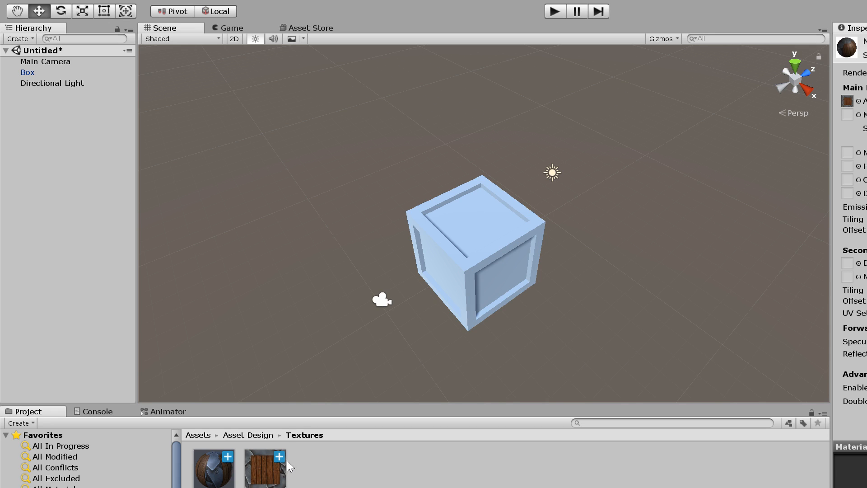
{"action": "left_click_drag", "start_coordinate": [293, 422], "coordinate": [526, 224]}
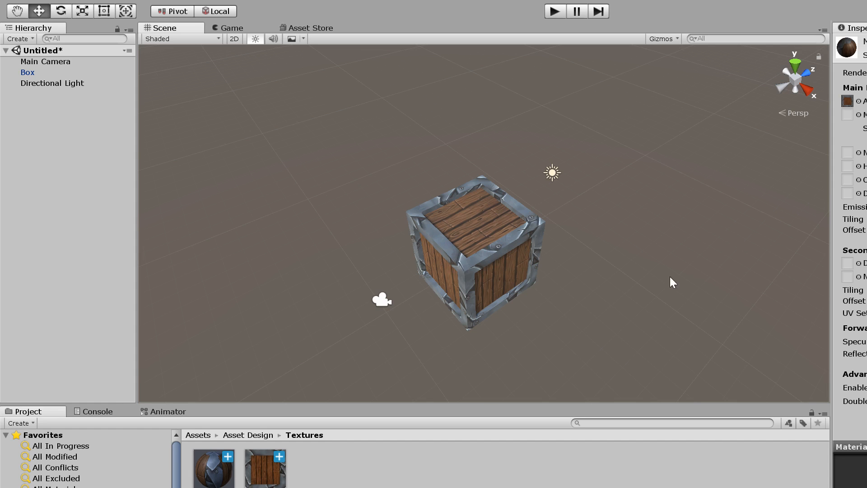
- Duplicate the crate texture in the Textures folder
{"action": "left_click", "coordinate": [266, 473]}
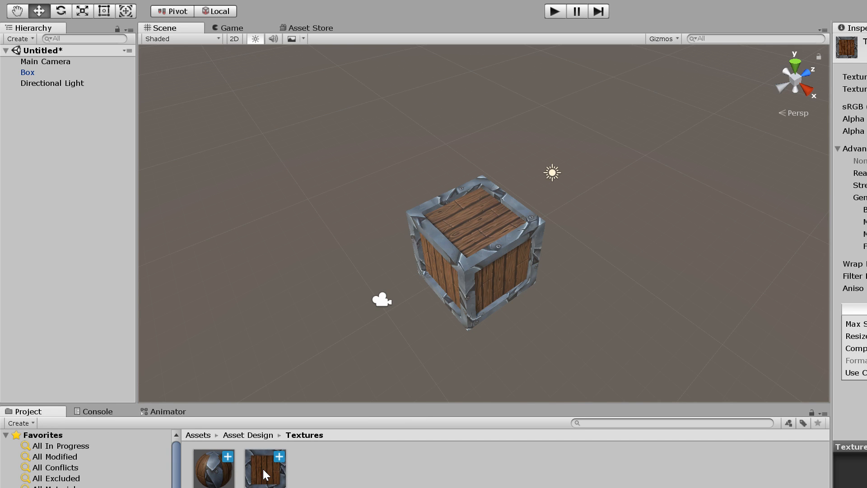
{"action": "key", "text": "ctrl+d"}
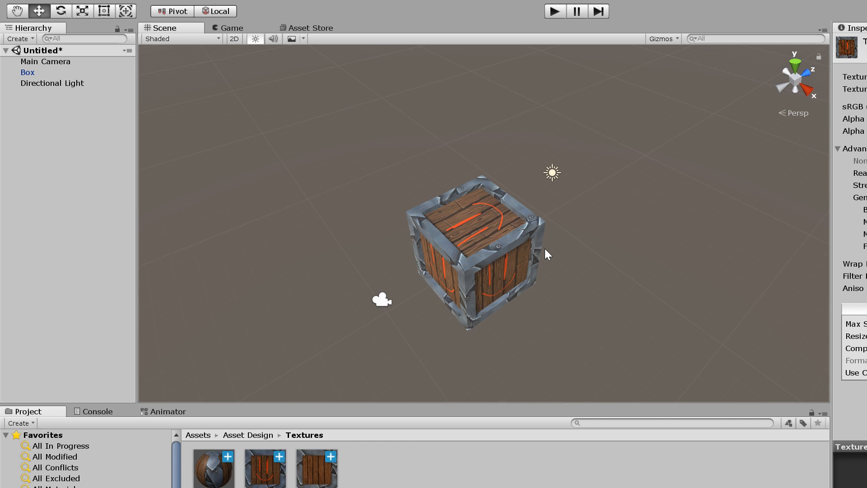
{"action": "left_click_drag", "start_coordinate": [538, 273], "coordinate": [492, 270], "text": "alt"}
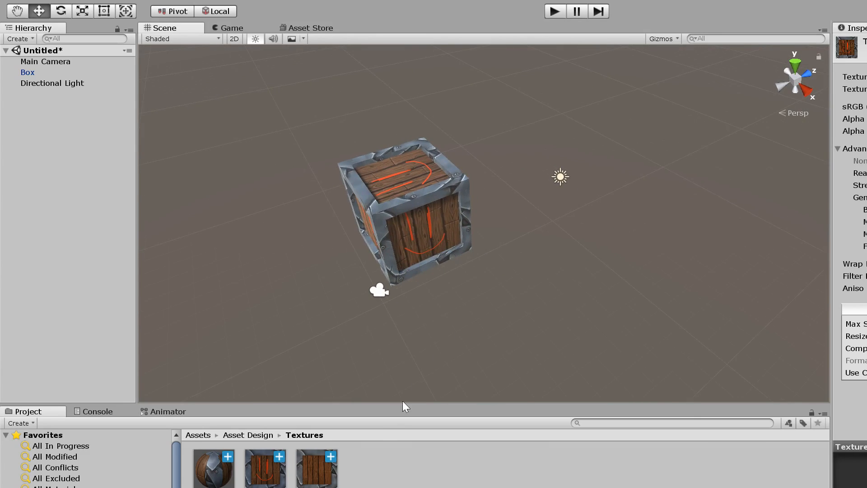
- Assign the duplicated crate texture to the material's Normal Map
{"action": "left_click", "coordinate": [316, 482]}
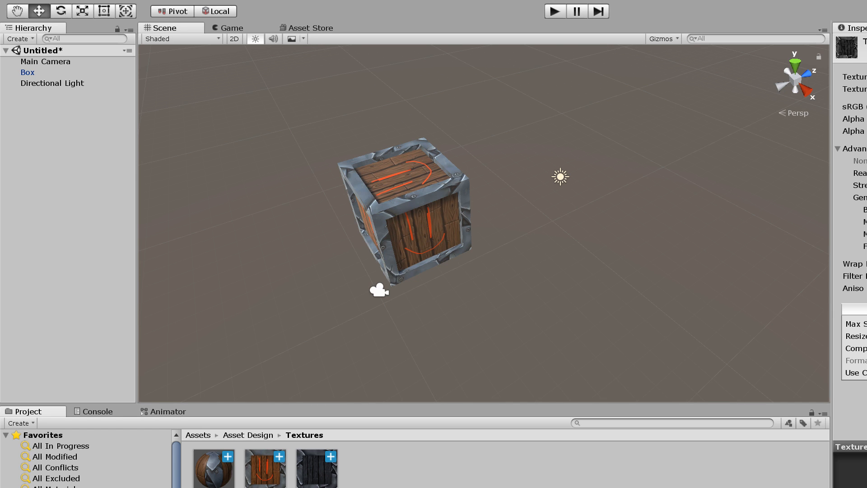
{"action": "left_click", "coordinate": [221, 465]}
{"action": "left_click_drag", "start_coordinate": [319, 472], "coordinate": [848, 154]}
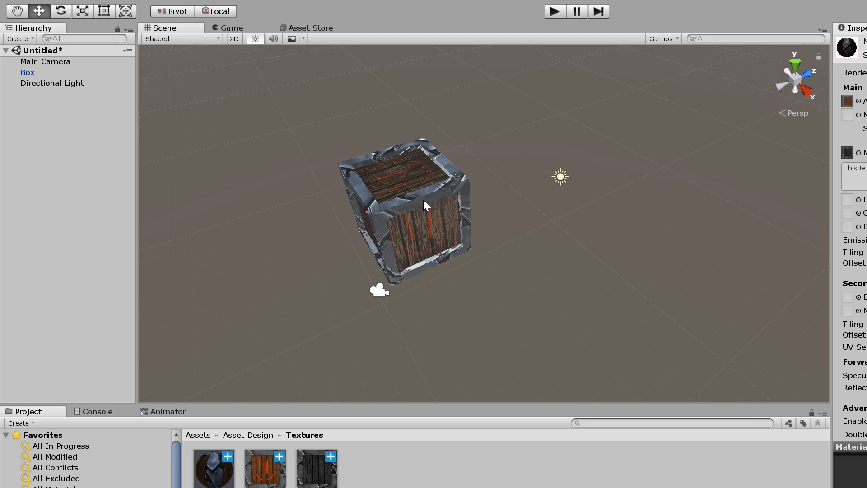
- Examine how the normal map affects the crate's wood and metal surfaces from close up and from other angles
{"action": "scroll", "coordinate": [393, 186], "scroll_direction": "up", "scroll_amount": 5}
{"action": "scroll", "coordinate": [394, 185], "scroll_direction": "down", "scroll_amount": 2}
{"action": "mouse_move", "coordinate": [383, 191]}
{"action": "middle_mouse_down"}
{"action": "mouse_move", "coordinate": [441, 199]}
{"action": "mouse_move", "coordinate": [406, 192]}
{"action": "mouse_move", "coordinate": [393, 200]}
{"action": "middle_mouse_up"}
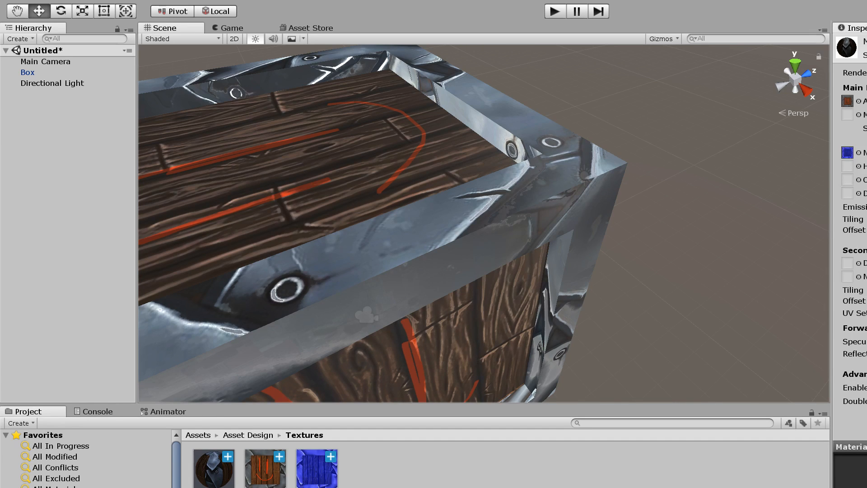
{"action": "scroll", "coordinate": [596, 268], "scroll_direction": "down", "scroll_amount": 3}
{"action": "mouse_move", "coordinate": [596, 268]}
{"action": "left_mouse_down", "text": "alt"}
{"action": "mouse_move", "coordinate": [619, 262]}
{"action": "mouse_move", "coordinate": [609, 271]}
{"action": "left_mouse_up", "text": "alt"}
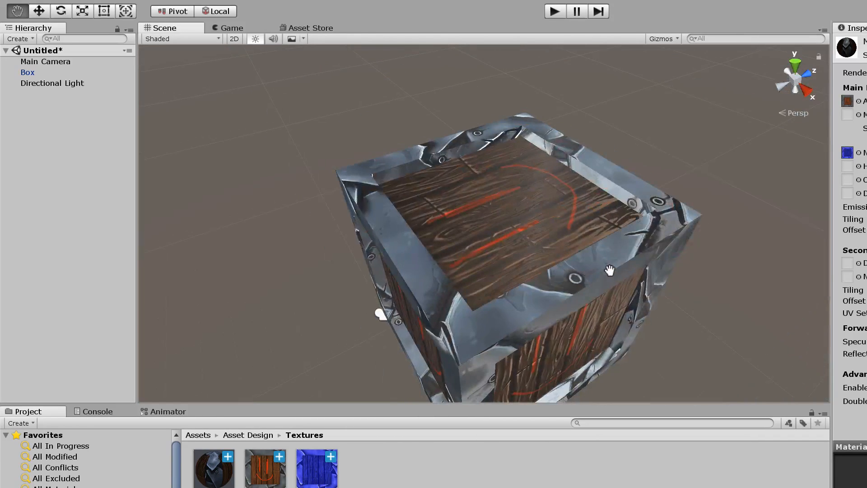
{"action": "scroll", "coordinate": [573, 271], "scroll_direction": "up", "scroll_amount": 3}
{"action": "scroll", "coordinate": [572, 271], "scroll_direction": "down", "scroll_amount": 3}
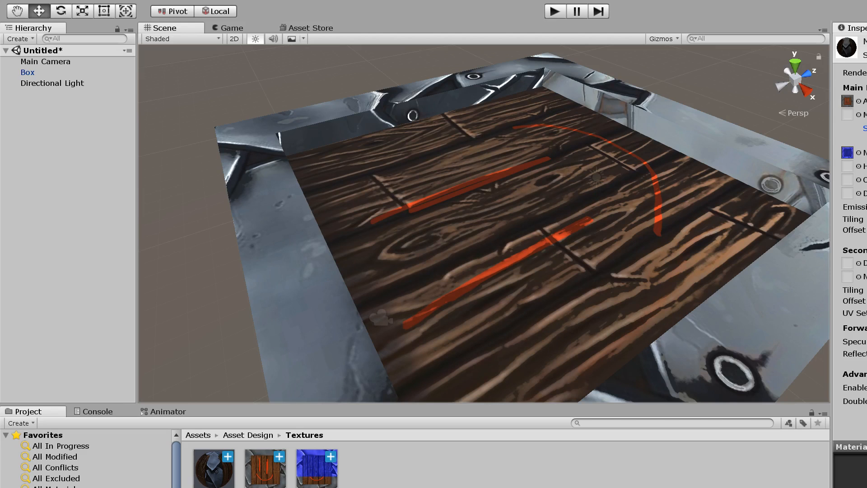
{"action": "scroll", "coordinate": [703, 267], "scroll_direction": "down", "scroll_amount": 5}
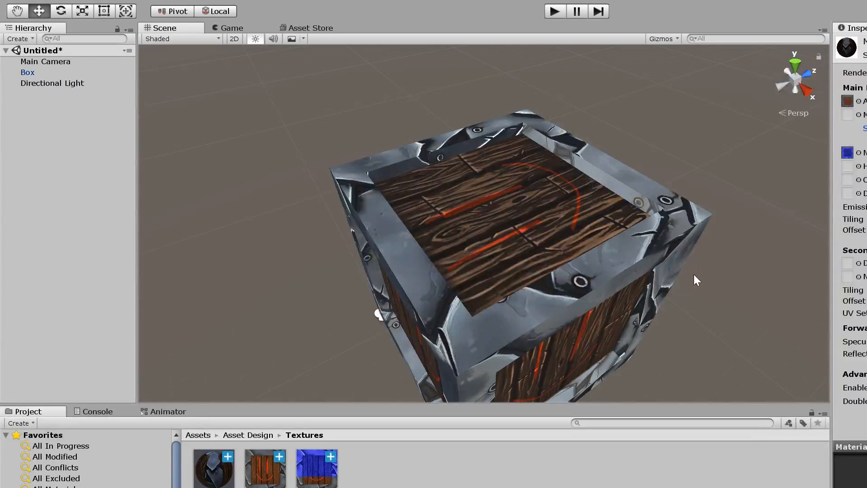
{"action": "left_click_drag", "start_coordinate": [693, 275], "coordinate": [797, 243], "text": "alt"}
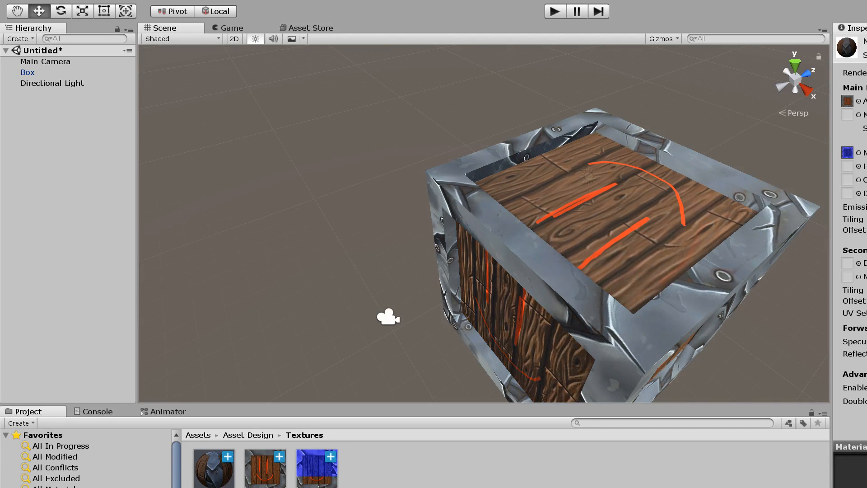
- Turn on Create from Grayscale for the crate's normal map texture
{"action": "left_click", "coordinate": [319, 470]}
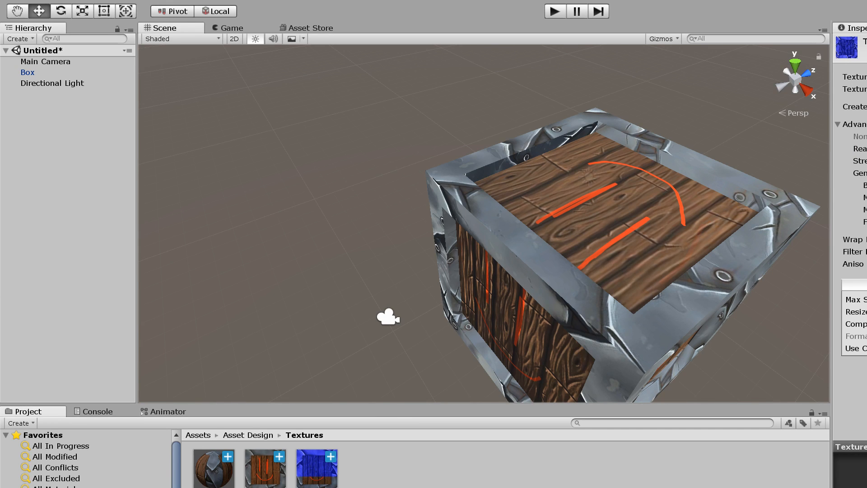
{"action": "left_click", "coordinate": [866, 107]}
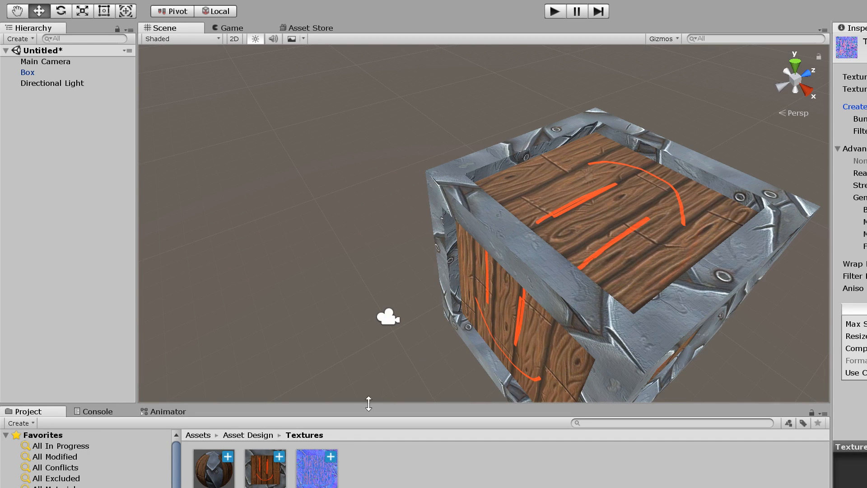
- Toggle Create from Grayscale off and back on for the crate's normal map texture, and adjust its Bumpiness and Filtering
{"action": "left_click", "coordinate": [215, 478]}
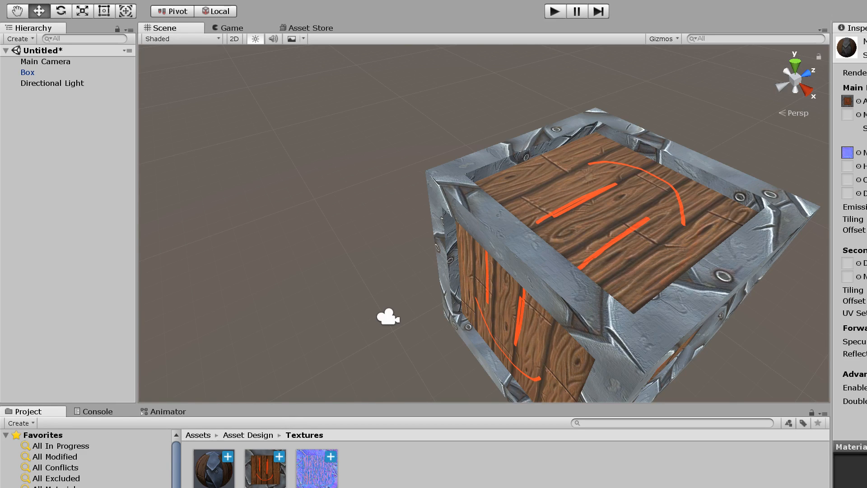
{"action": "left_click", "coordinate": [317, 470]}
{"action": "left_click", "coordinate": [863, 107]}
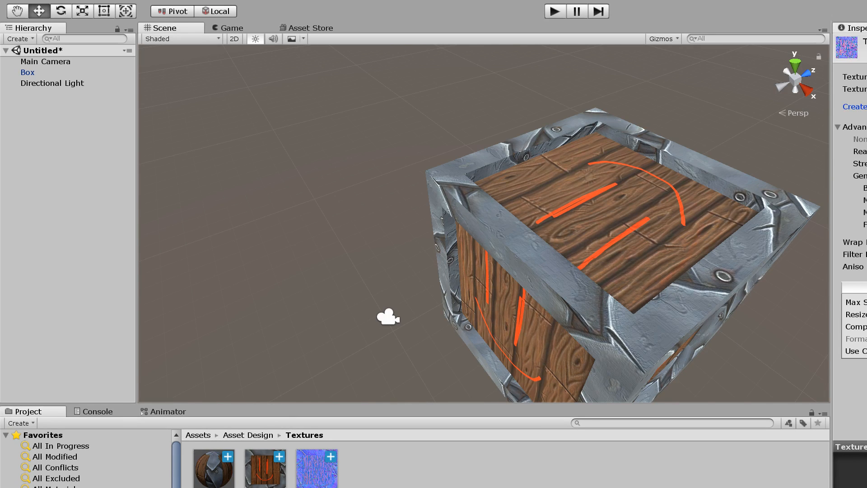
{"action": "left_click", "coordinate": [863, 107]}
{"action": "left_click", "coordinate": [864, 118]}
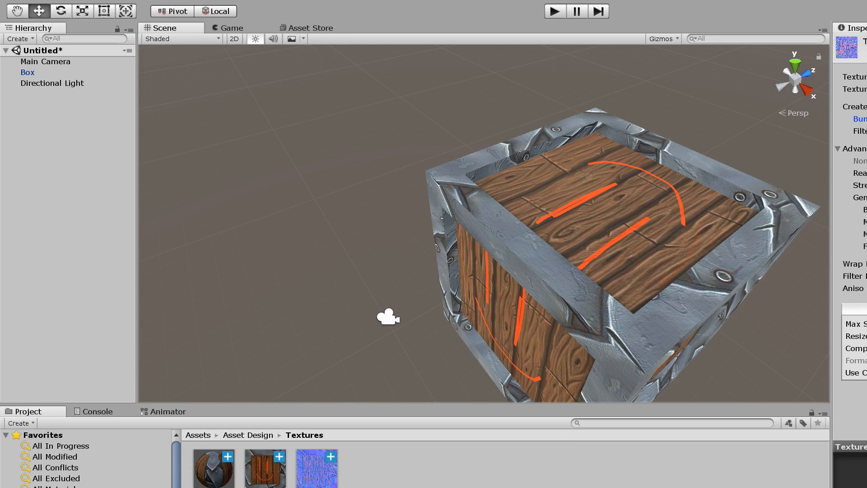
{"action": "left_click", "coordinate": [864, 131]}
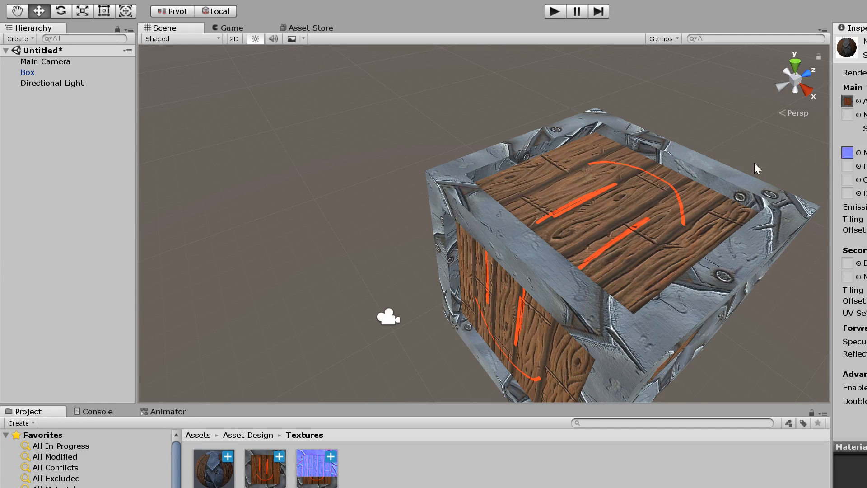
- Add a magenta Point Light as a child of the Box and position it just beside the crate's upper corner
{"action": "scroll", "coordinate": [722, 184], "scroll_direction": "up", "scroll_amount": 3}
{"action": "scroll", "coordinate": [722, 185], "scroll_direction": "down", "scroll_amount": 6}
{"action": "middle_click_drag", "start_coordinate": [701, 220], "coordinate": [646, 225]}
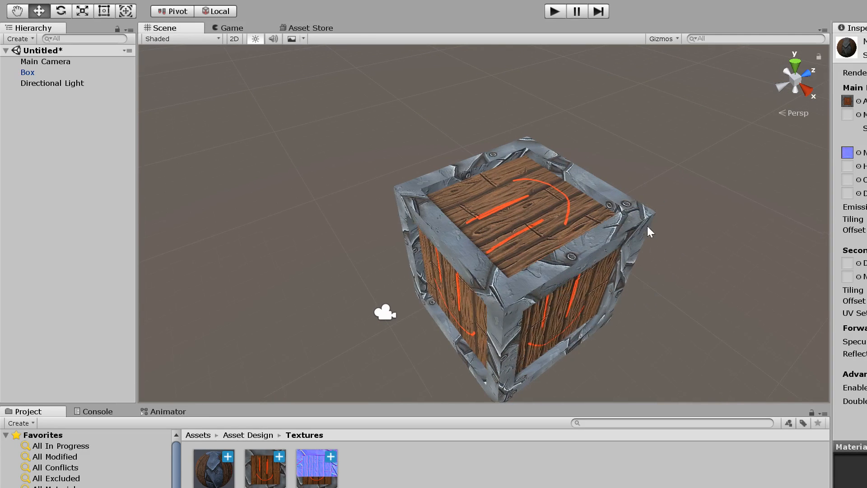
{"action": "left_click", "coordinate": [33, 73]}
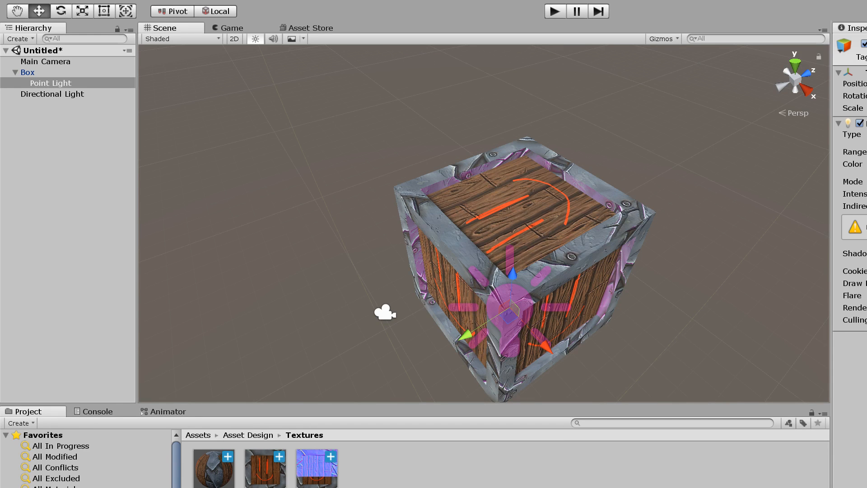
{"action": "left_click_drag", "start_coordinate": [491, 354], "coordinate": [560, 332], "text": "alt"}
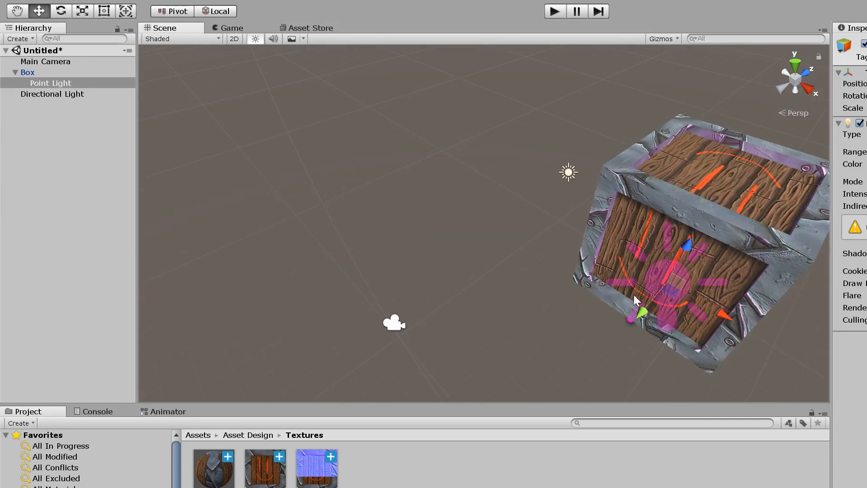
{"action": "left_click_drag", "start_coordinate": [683, 251], "coordinate": [747, 205]}
{"action": "key", "text": "f"}
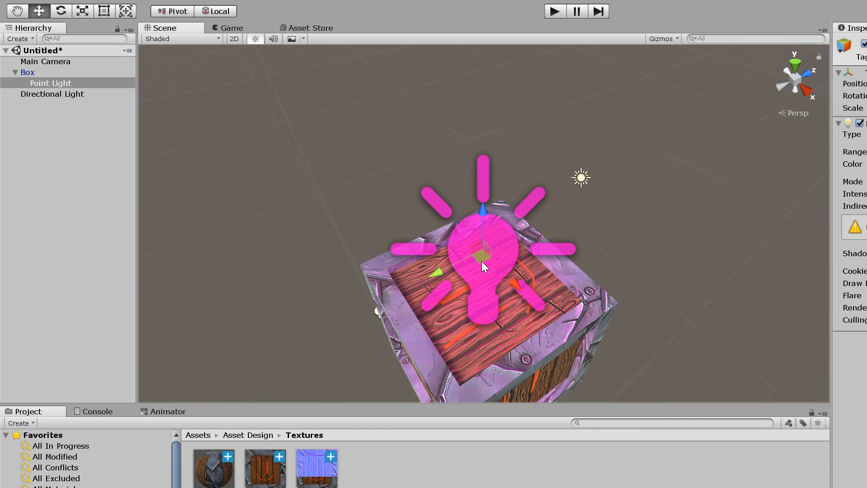
{"action": "left_click_drag", "start_coordinate": [482, 261], "coordinate": [643, 271]}
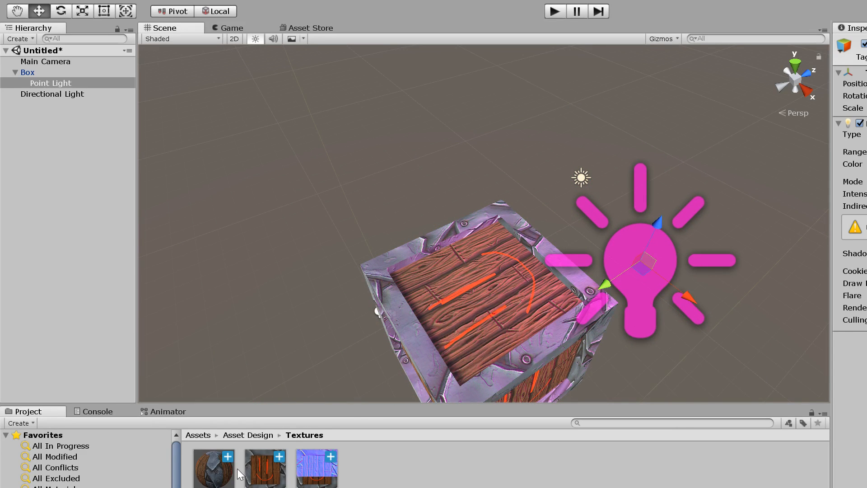
- Set the crate material's Normal Map strength to 0 and move the Point Light slightly farther from the crate
{"action": "left_click", "coordinate": [213, 465]}
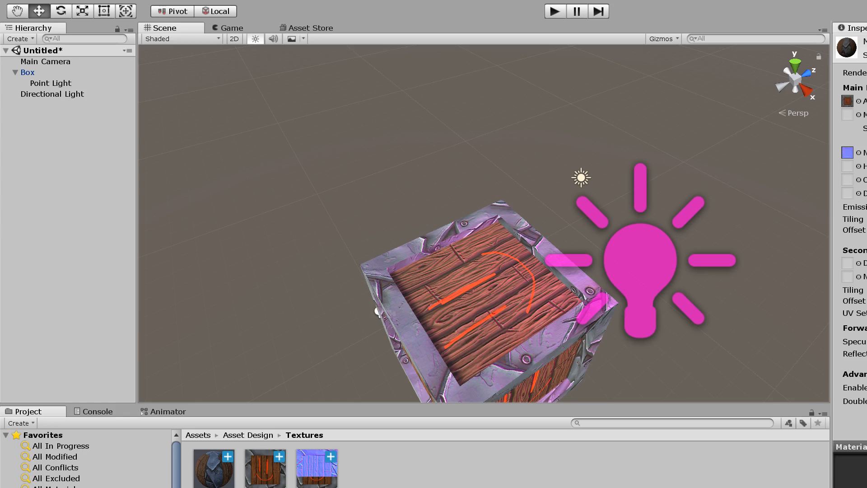
{"action": "type", "text": "0"}
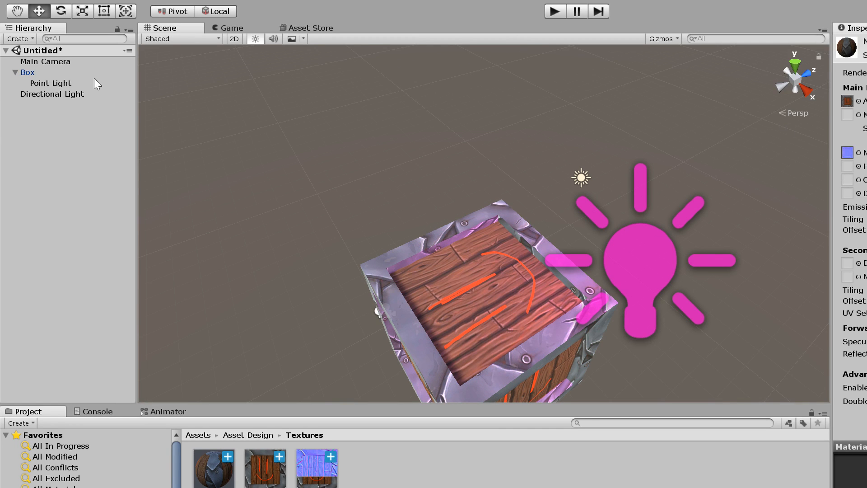
{"action": "left_click", "coordinate": [64, 83]}
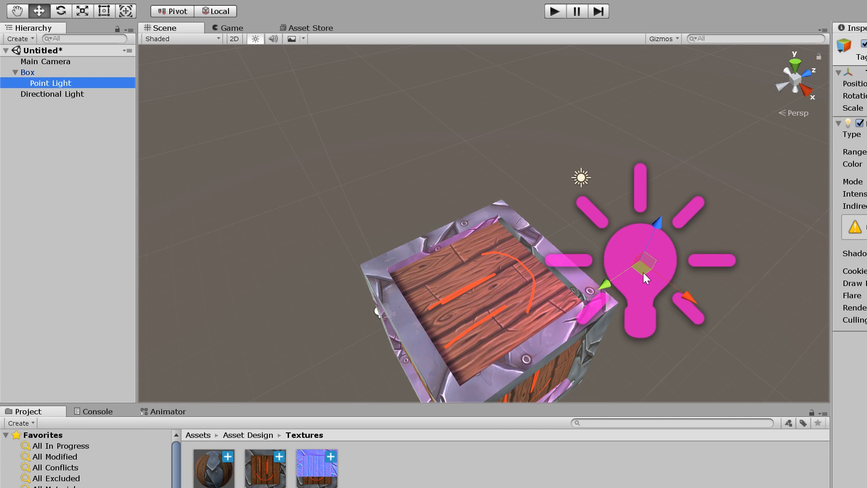
{"action": "left_click_drag", "start_coordinate": [643, 272], "coordinate": [667, 286]}
- Restore the crate material's Normal Map strength and inspect the metal and wood relief up close under the magenta light
{"action": "left_click", "coordinate": [27, 72]}
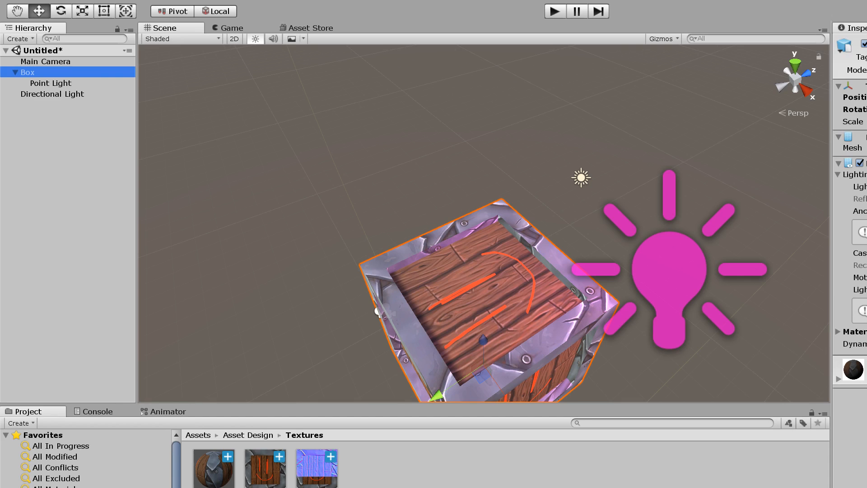
{"action": "left_click", "coordinate": [231, 480]}
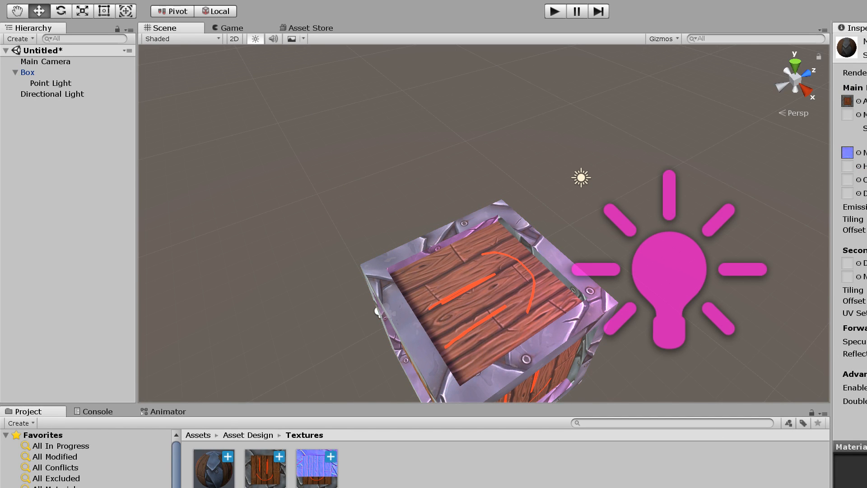
{"action": "middle_click_drag", "start_coordinate": [660, 212], "coordinate": [673, 158]}
{"action": "scroll", "coordinate": [635, 227], "scroll_direction": "up", "scroll_amount": 8}
{"action": "middle_click_drag", "start_coordinate": [704, 227], "coordinate": [669, 174]}
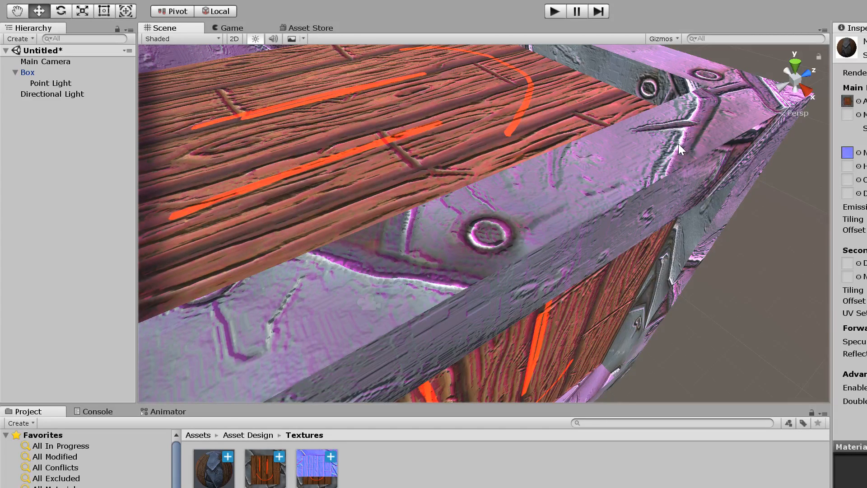
{"action": "scroll", "coordinate": [680, 145], "scroll_direction": "down", "scroll_amount": 5}
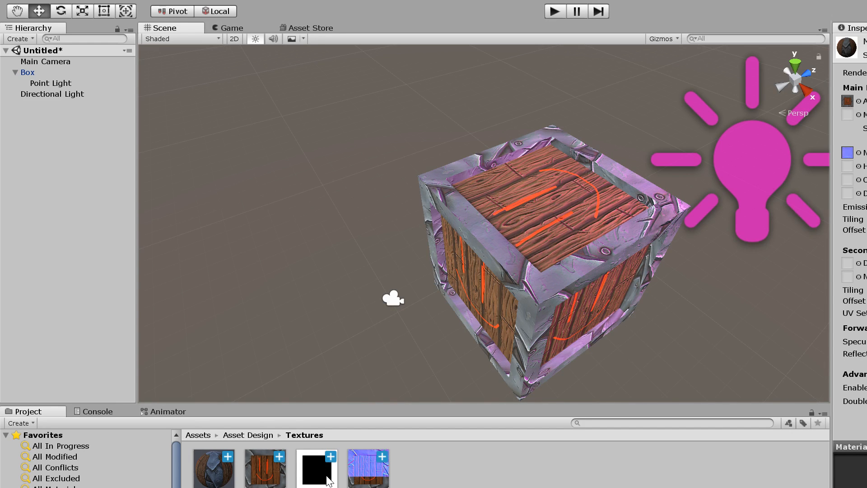
- Assign the black-and-white texture to the material's Metallic slot and move the Point Light closer to the crate's top
{"action": "left_click_drag", "start_coordinate": [328, 481], "coordinate": [847, 120]}
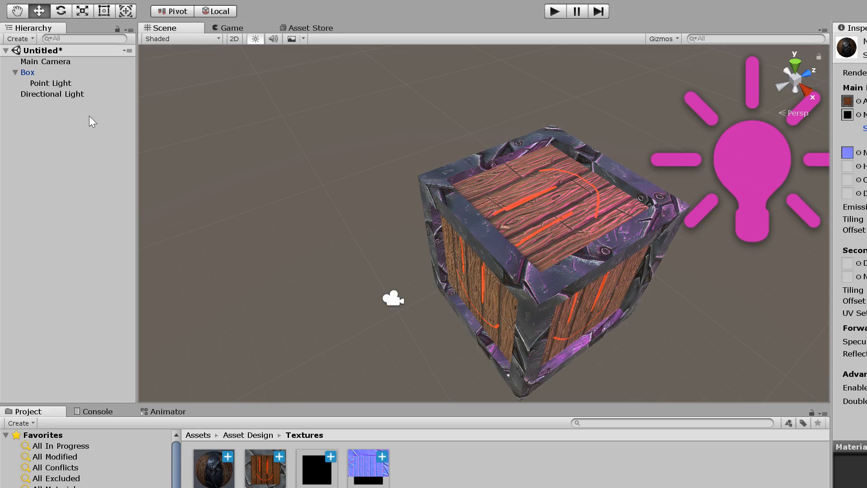
{"action": "left_click", "coordinate": [57, 85]}
{"action": "left_click_drag", "start_coordinate": [757, 166], "coordinate": [686, 146]}
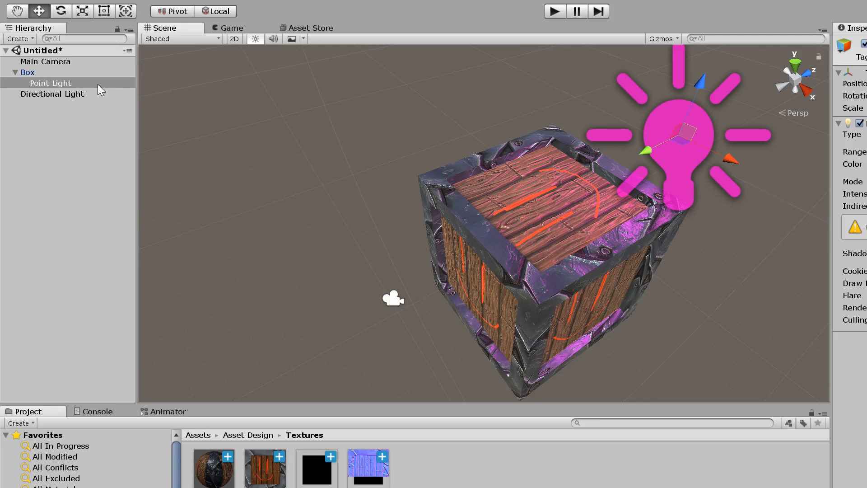
- Lower the Smoothness of the Box's material and inspect the metal frame's reflections from closer angles
{"action": "left_click", "coordinate": [47, 75]}
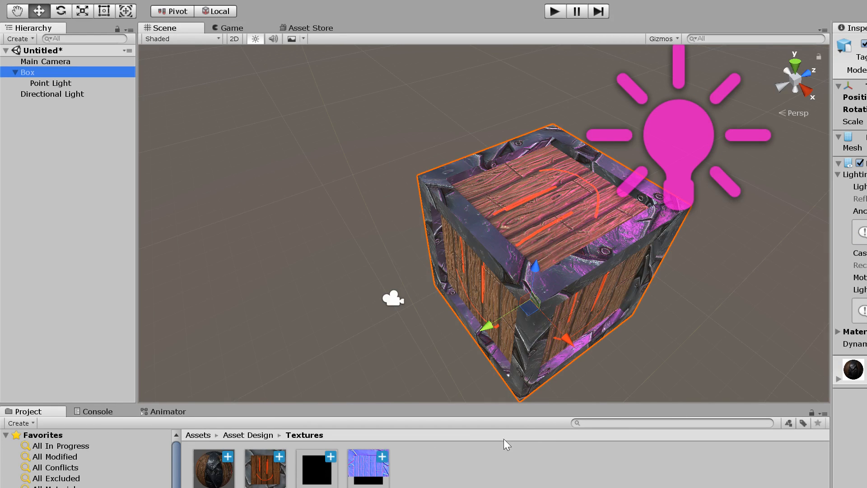
{"action": "left_click", "coordinate": [838, 378]}
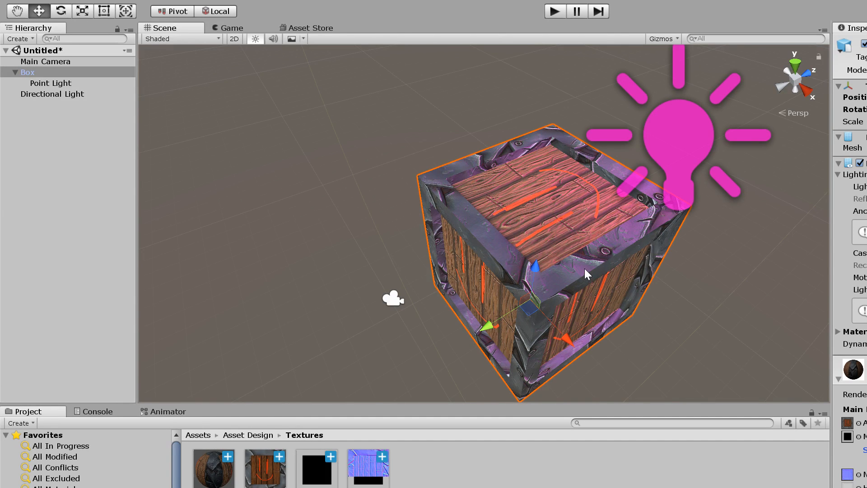
{"action": "scroll", "coordinate": [585, 271], "scroll_direction": "up", "scroll_amount": 3}
{"action": "left_click_drag", "start_coordinate": [586, 273], "coordinate": [603, 279], "text": "alt"}
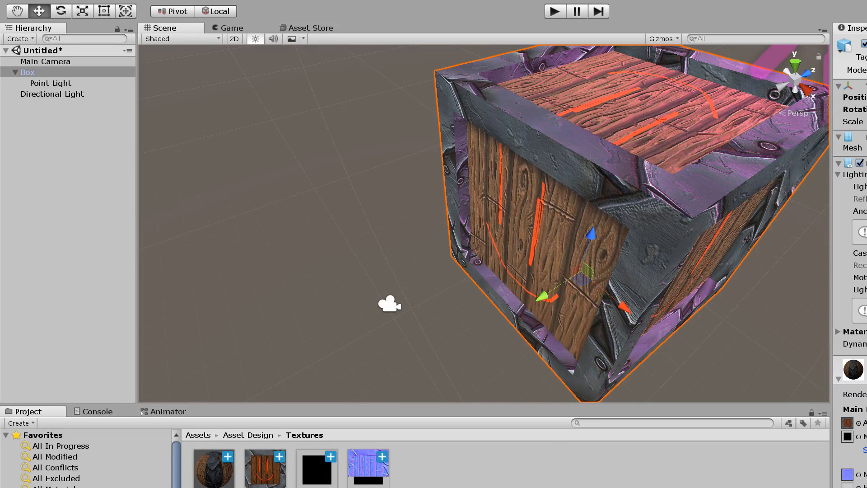
{"action": "middle_click_drag", "start_coordinate": [673, 187], "coordinate": [662, 189]}
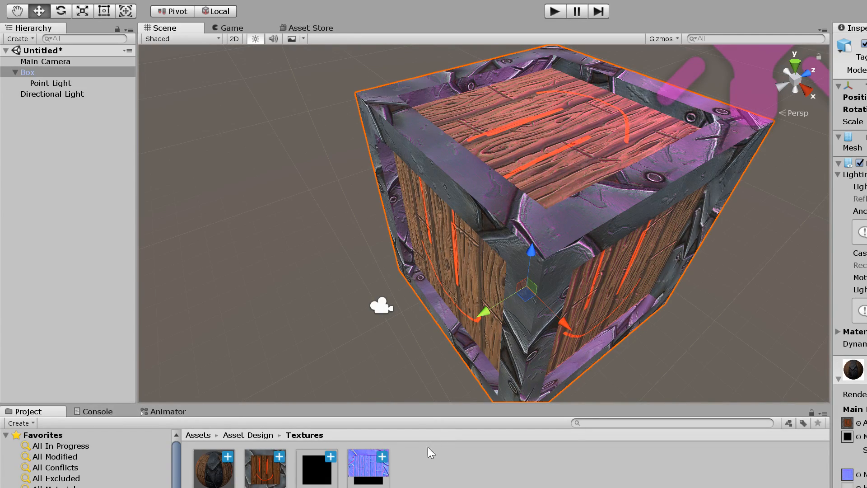
{"action": "scroll", "coordinate": [849, 244], "scroll_direction": "down", "scroll_amount": 6}
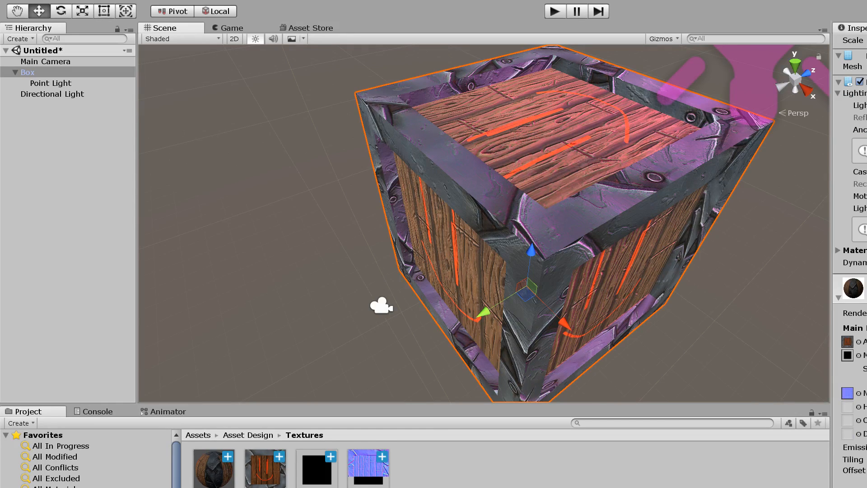